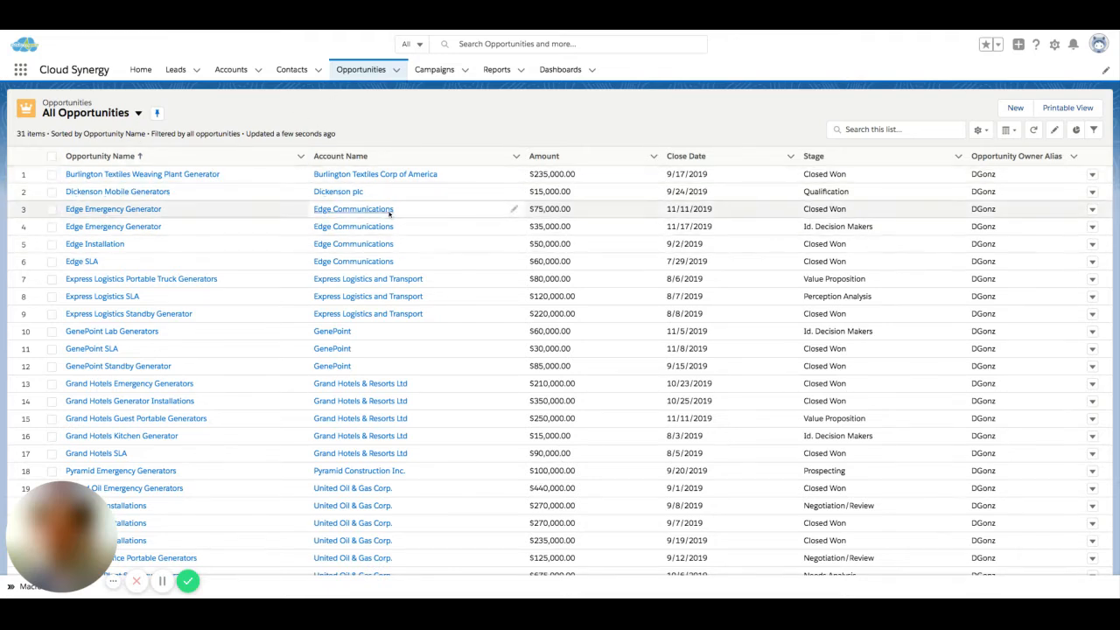
Step: Pin the Closing Next Month opportunity list view, and return to the All Opportunities list
click(138, 114)
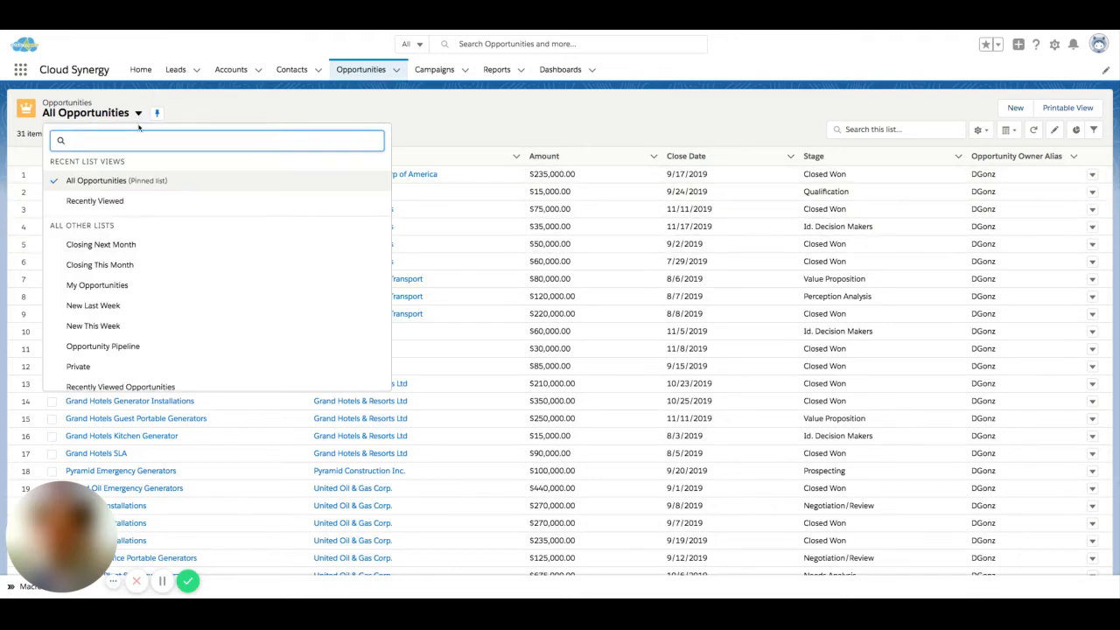
click(105, 245)
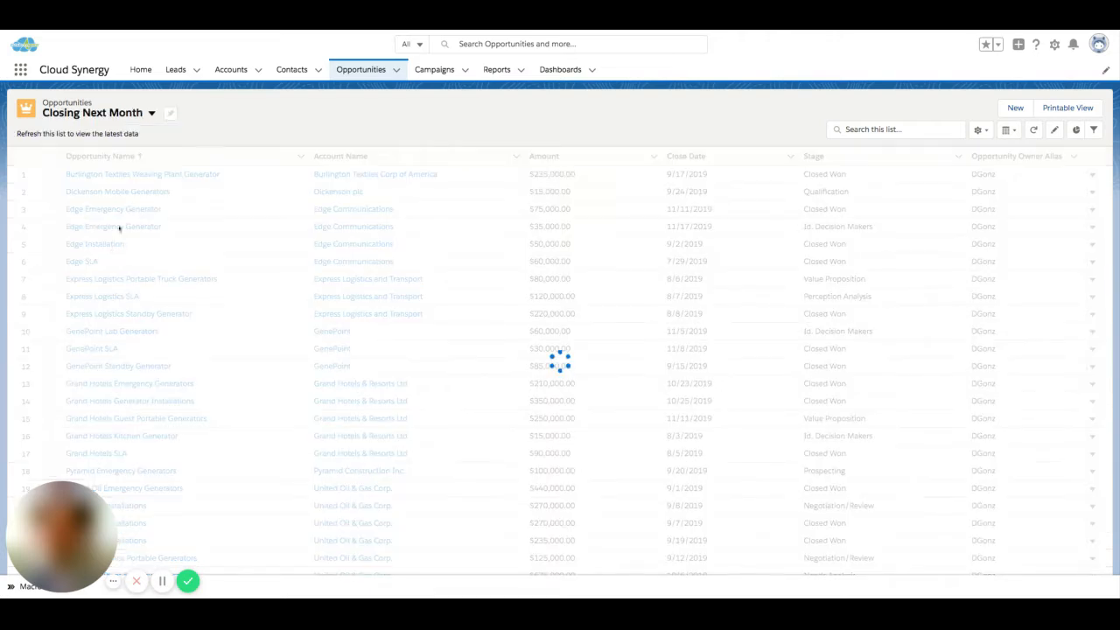
click(168, 114)
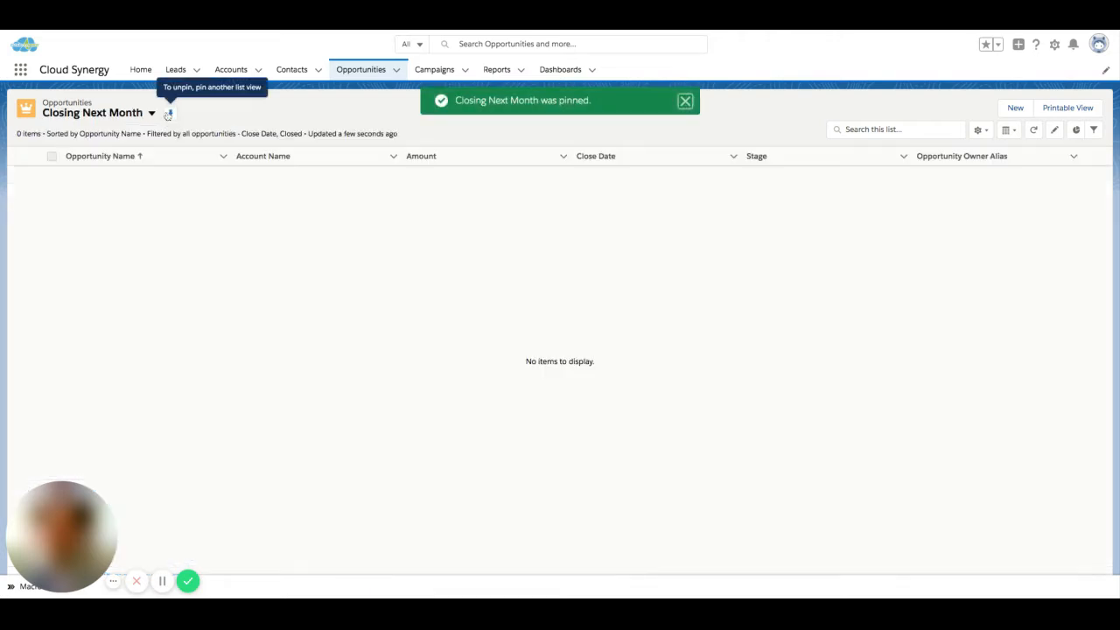
click(152, 112)
click(119, 183)
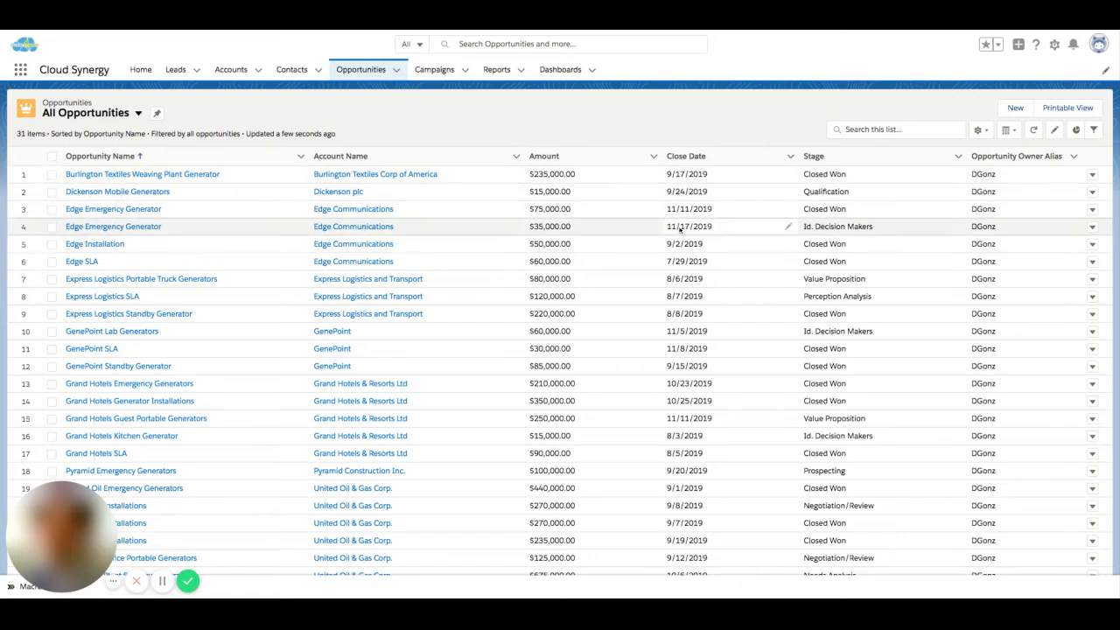
Step: Start a new opportunity list view named All My Opportunities with the API name All_My_Opportunities
click(979, 133)
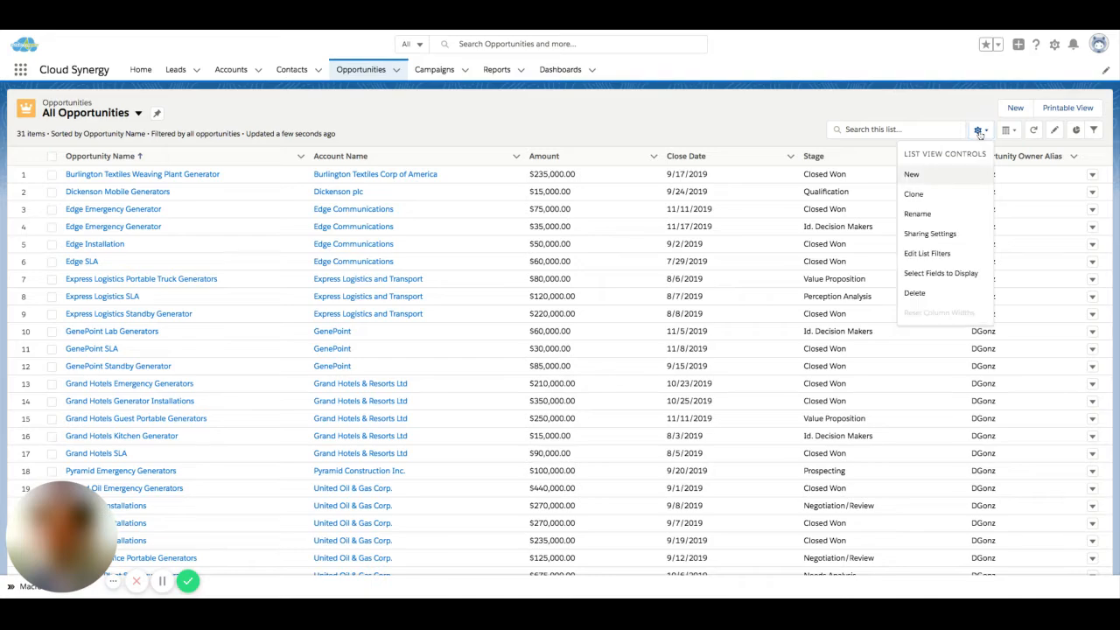
click(950, 178)
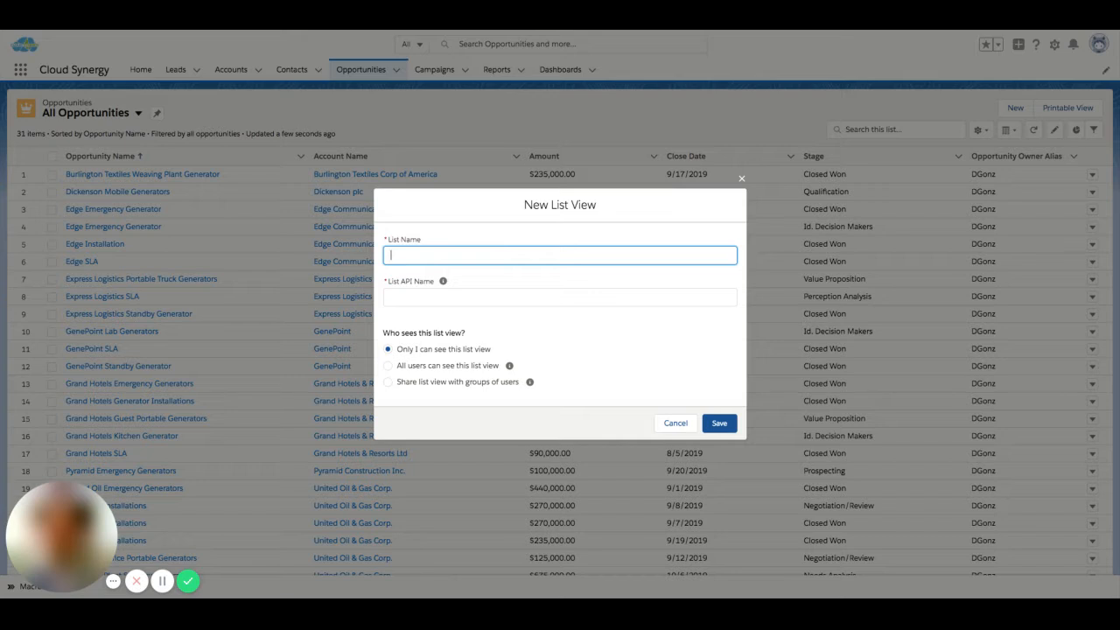
text(All My Opportunities)
click(564, 293)
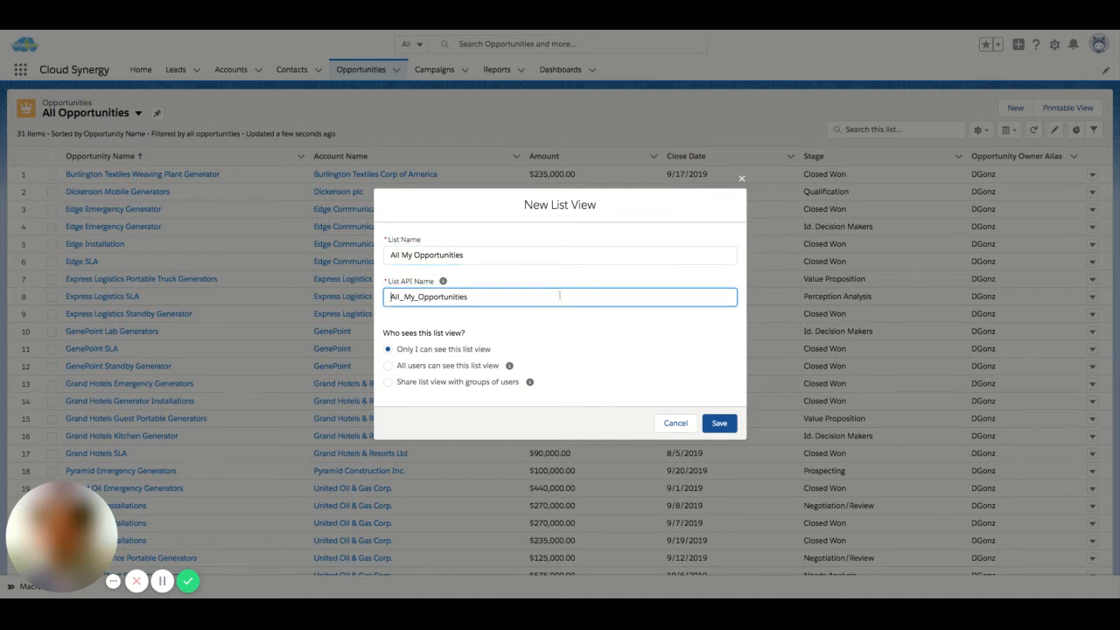
click(571, 355)
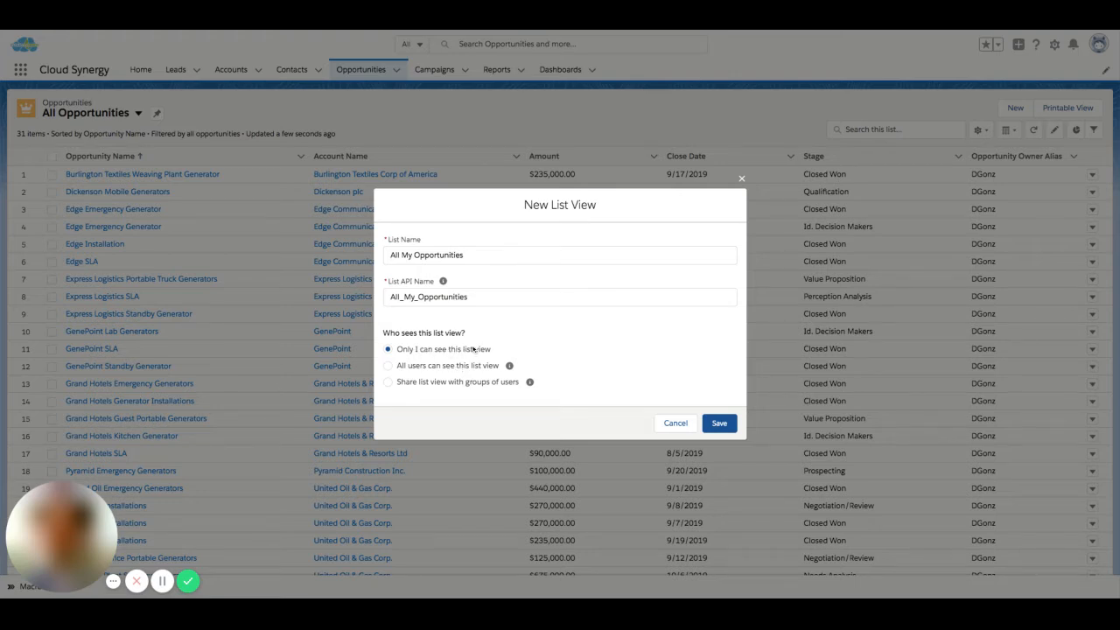
Step: Try sharing the new list view with groups of users, and view the available role types
click(389, 382)
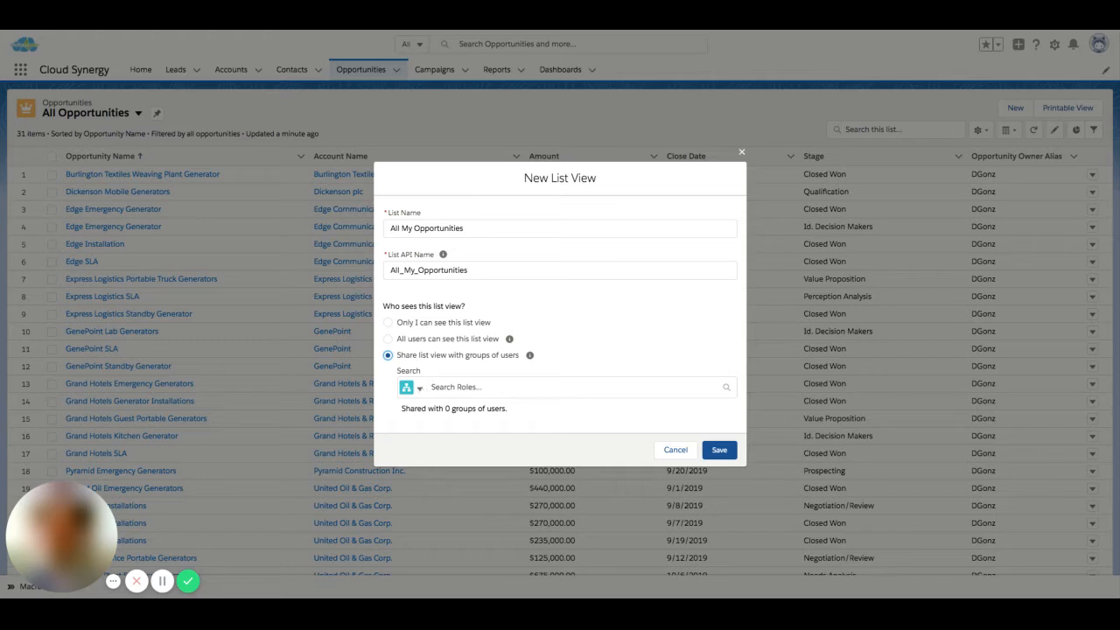
click(419, 387)
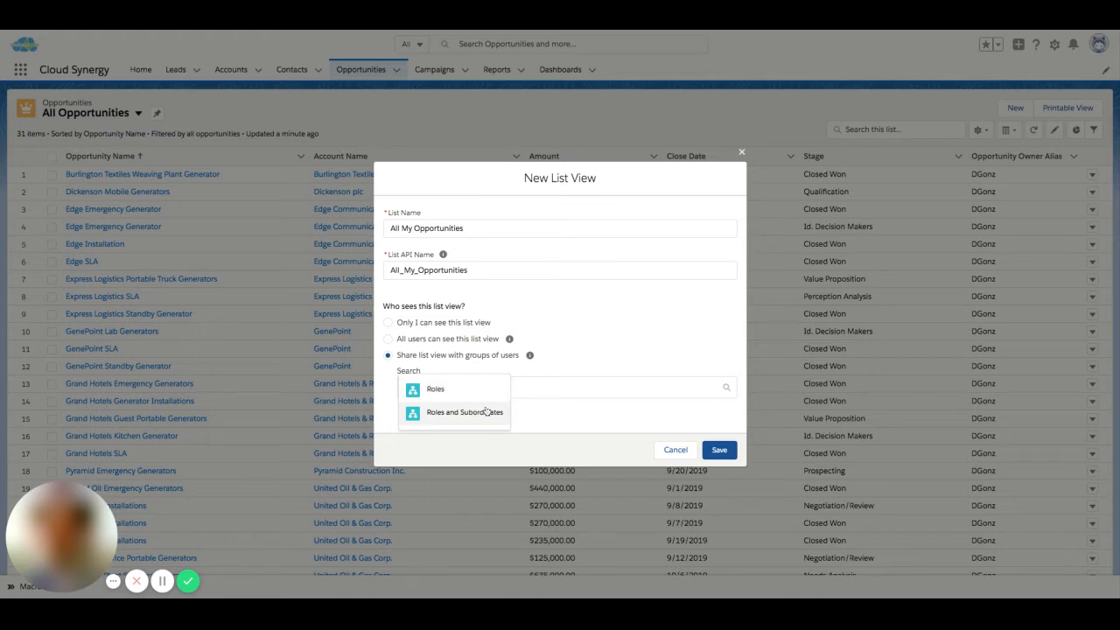
click(585, 349)
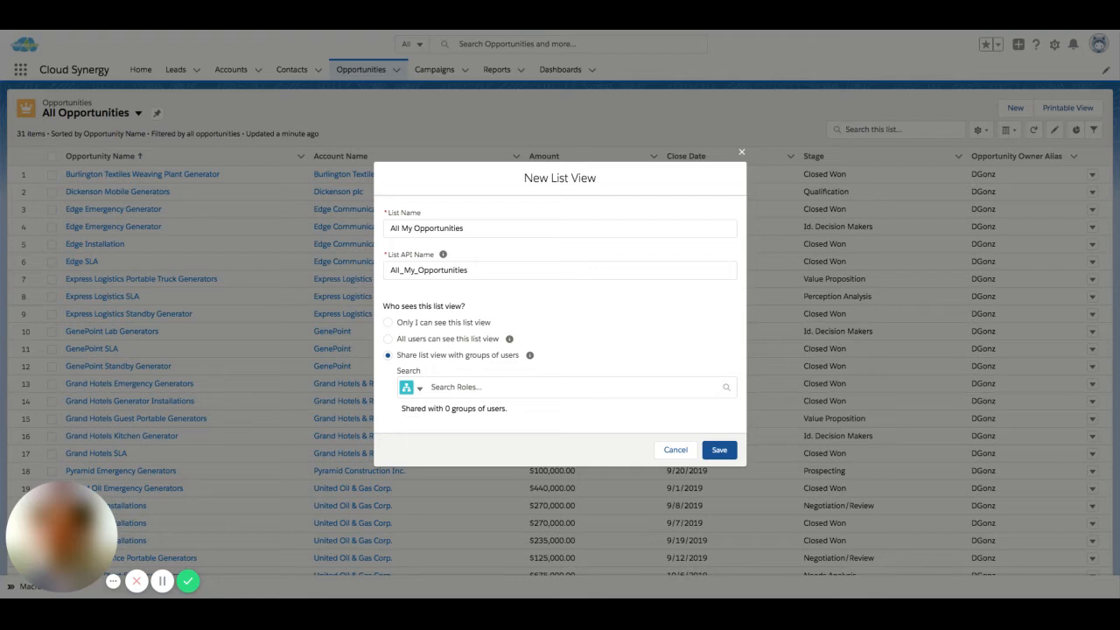
Step: Set the new list view so only its creator can see it, and save it
click(388, 323)
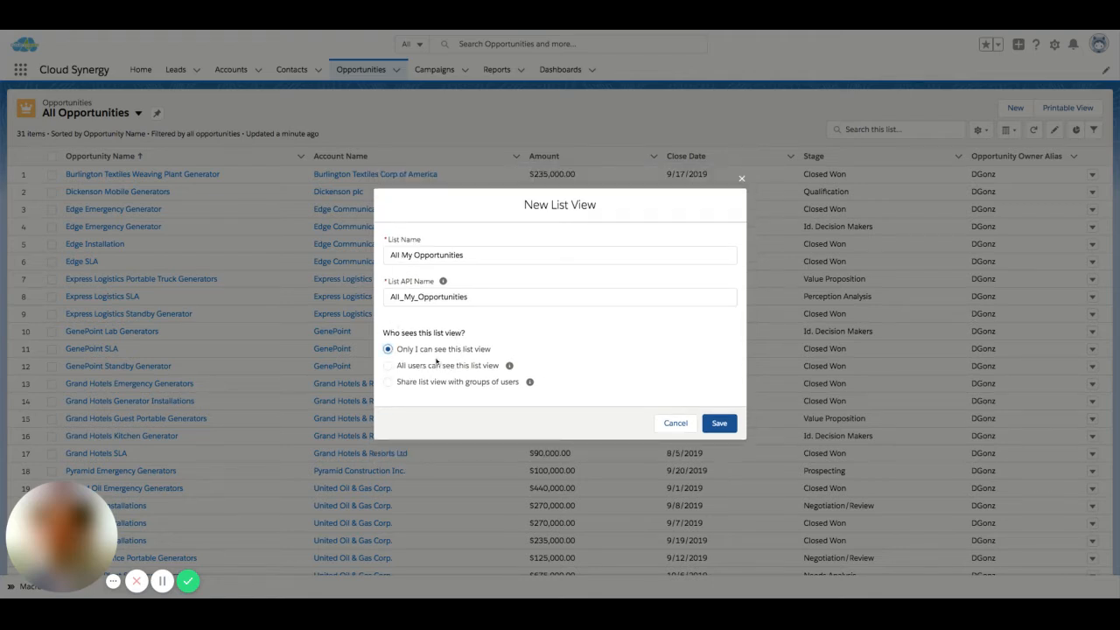
click(721, 424)
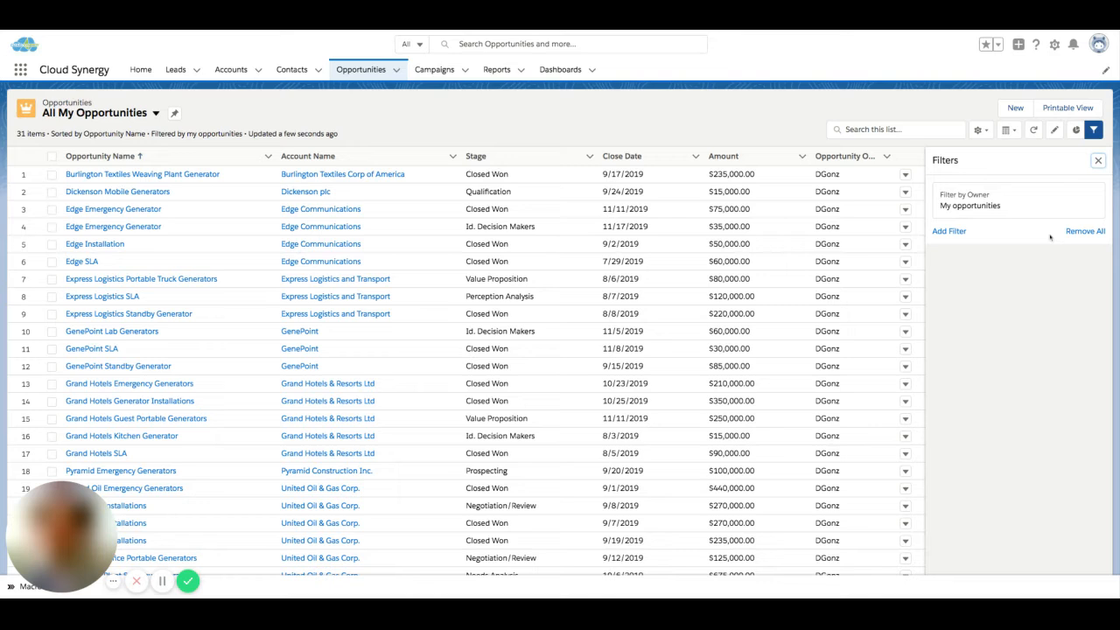
Step: Add Last Modified By Alias and Forecast Category to the visible fields of the list view
click(981, 130)
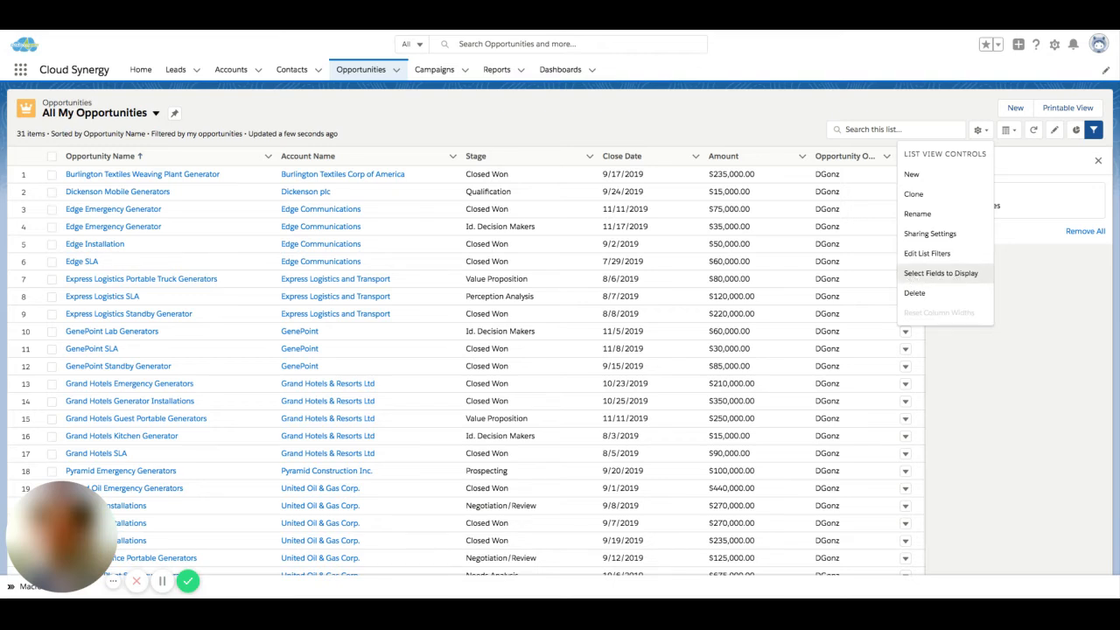
click(957, 279)
scroll(486, 346, down, 5)
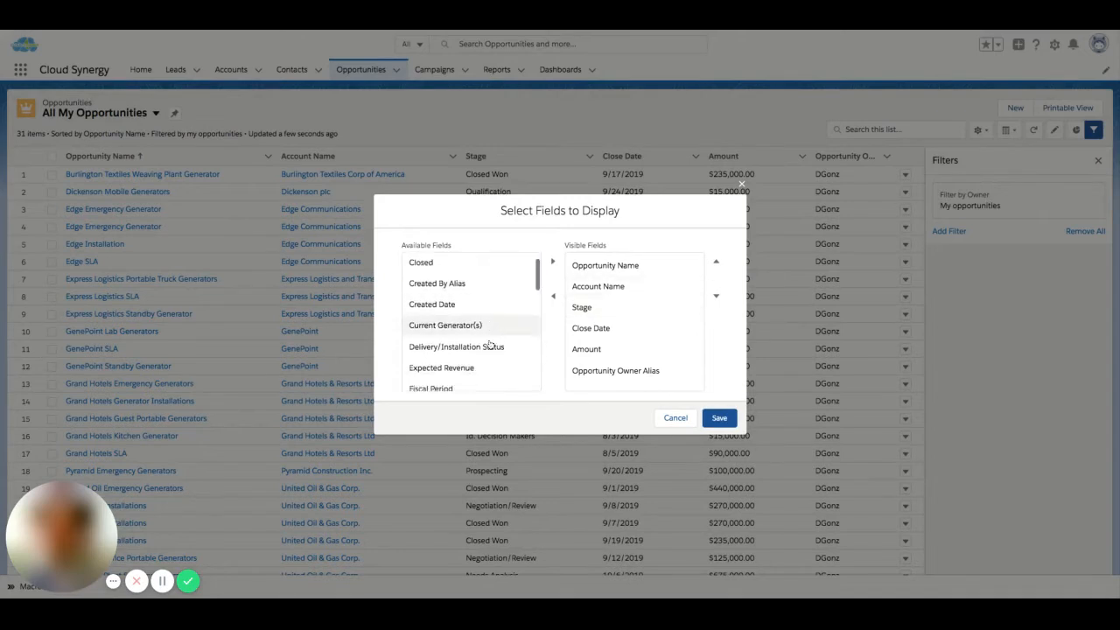
click(472, 330)
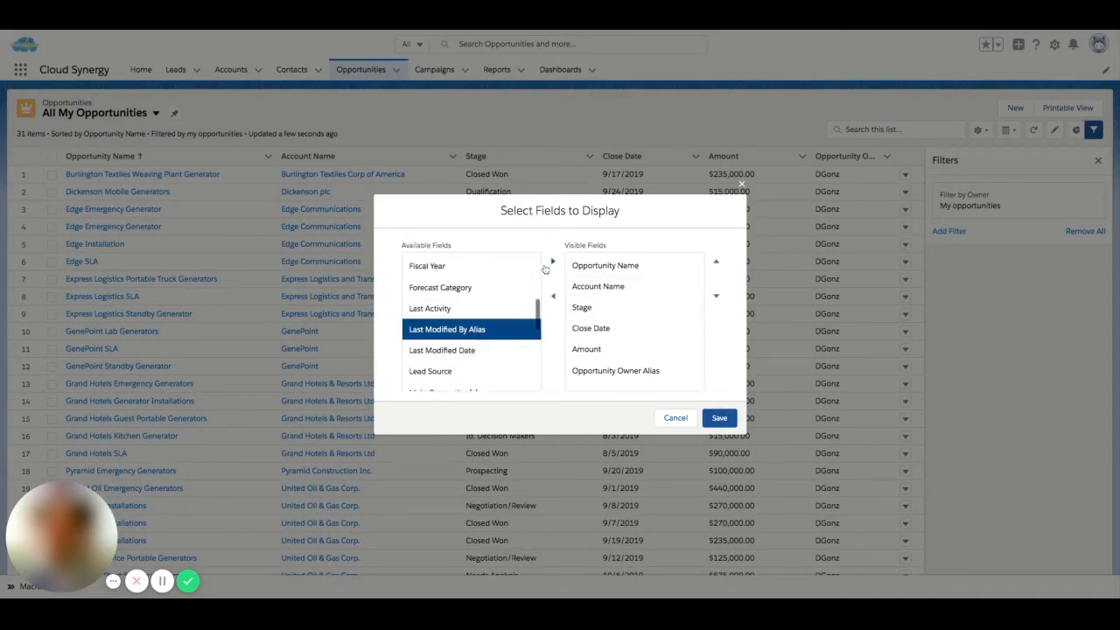
click(552, 262)
click(486, 287)
click(553, 261)
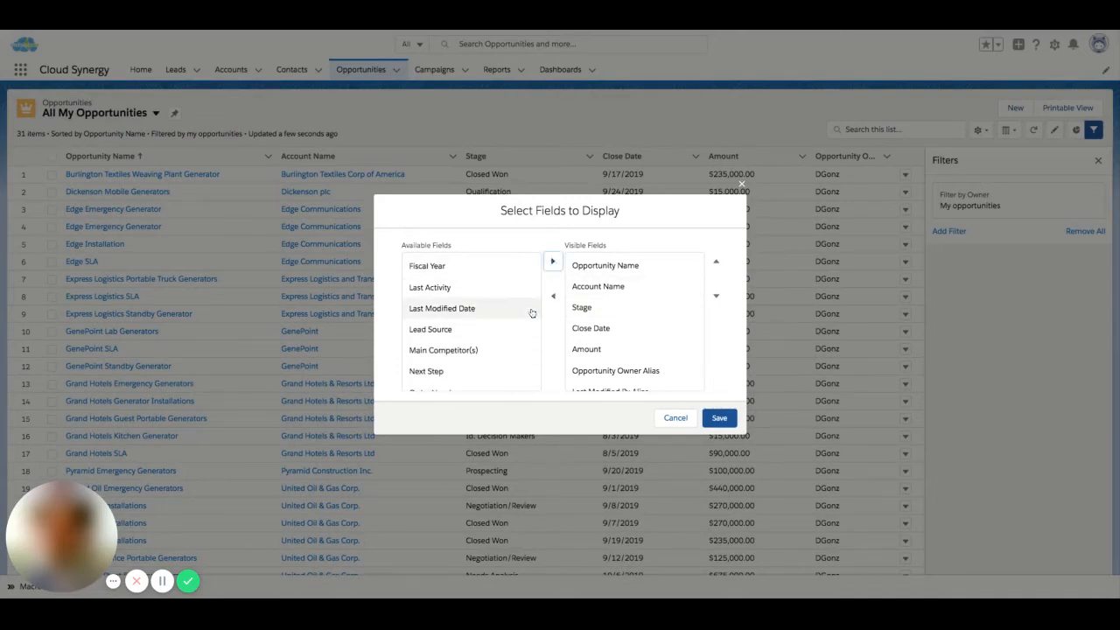
Step: Remove Forecast Category and Last Modified By Alias from the visible fields, and save the field selection
scroll(630, 333, down, 2)
click(623, 379)
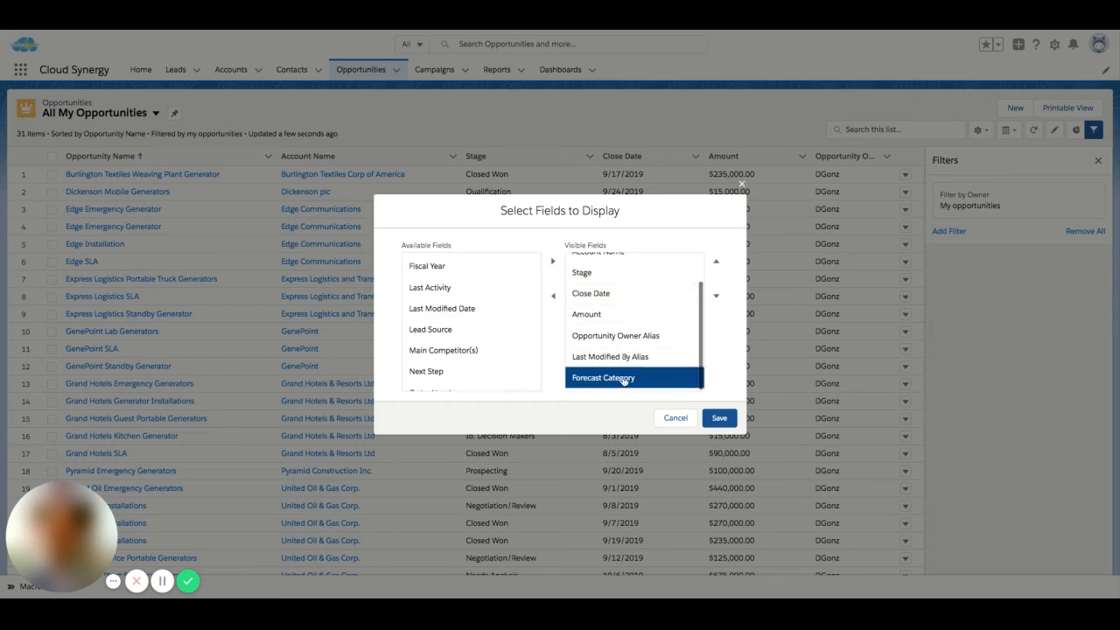
click(553, 296)
click(560, 303)
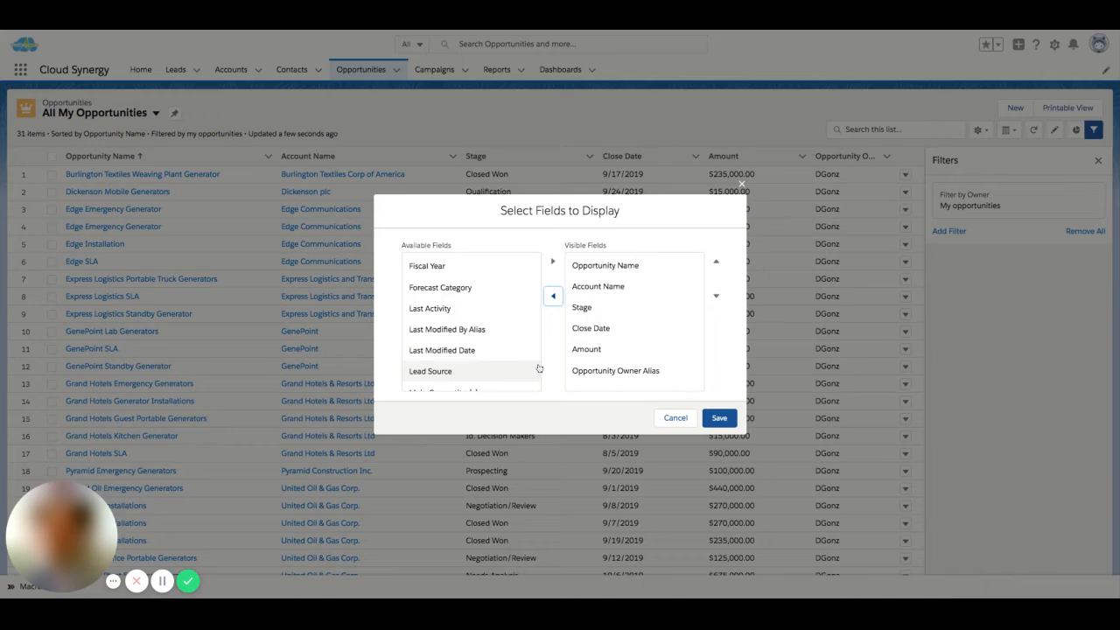
click(717, 418)
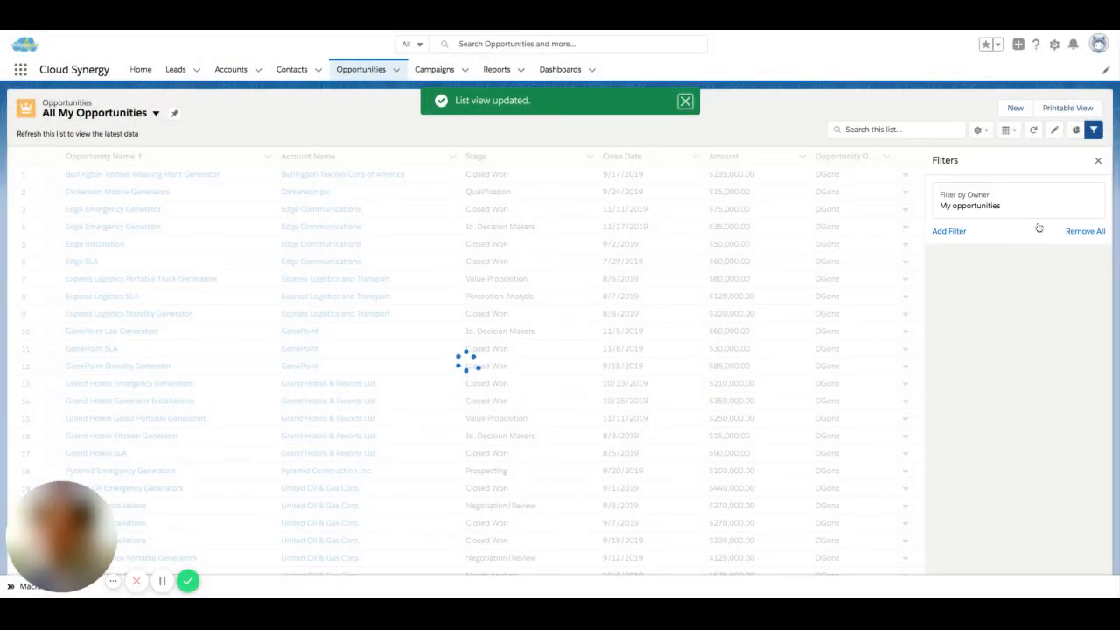
Step: Try the All opportunities and My team's opportunities owner filter options, and finish on My opportunities
click(995, 207)
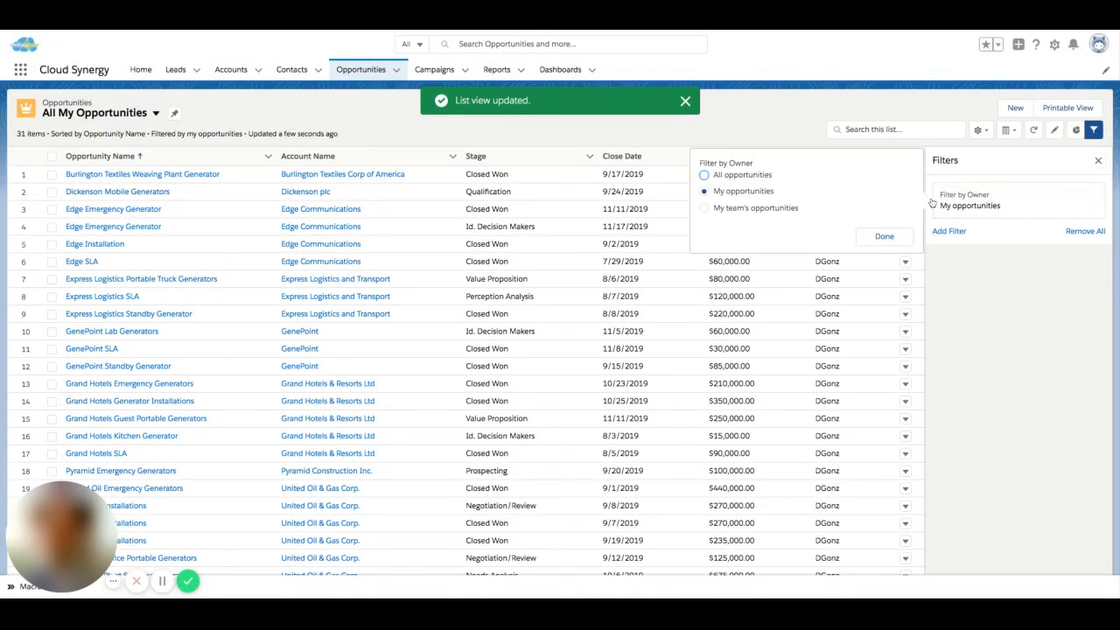
drag(700, 163, 753, 162)
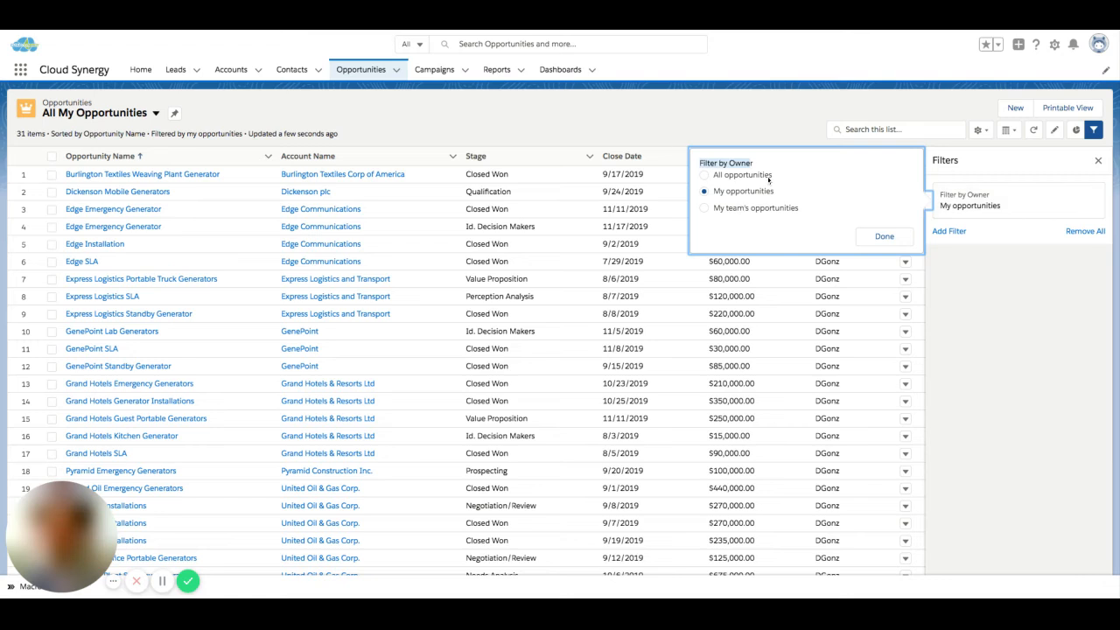
click(706, 176)
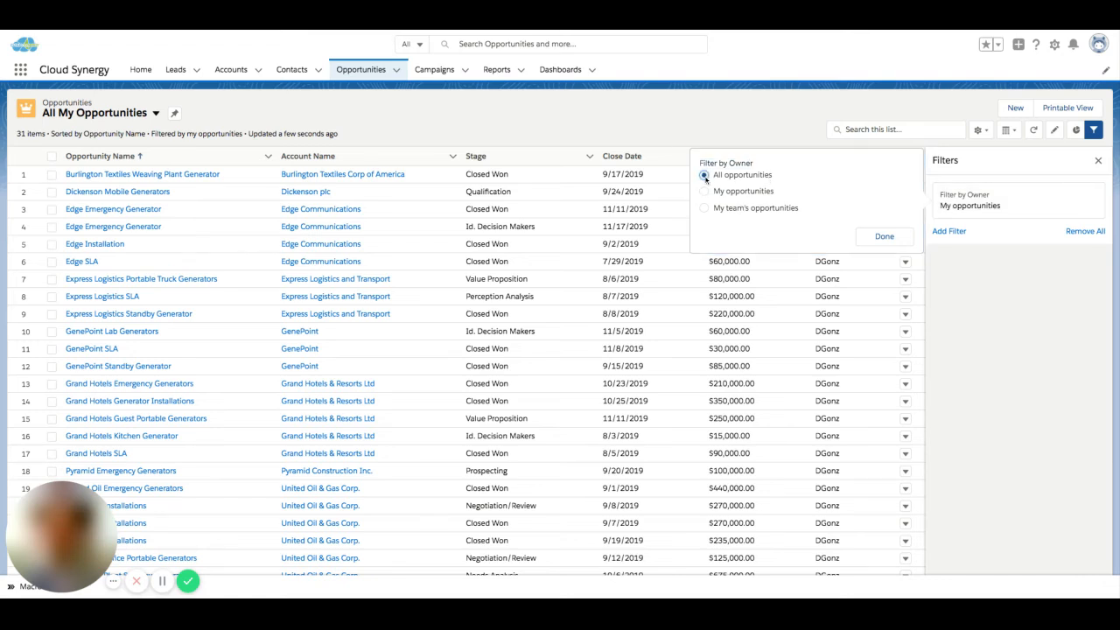
click(705, 192)
click(706, 209)
click(719, 191)
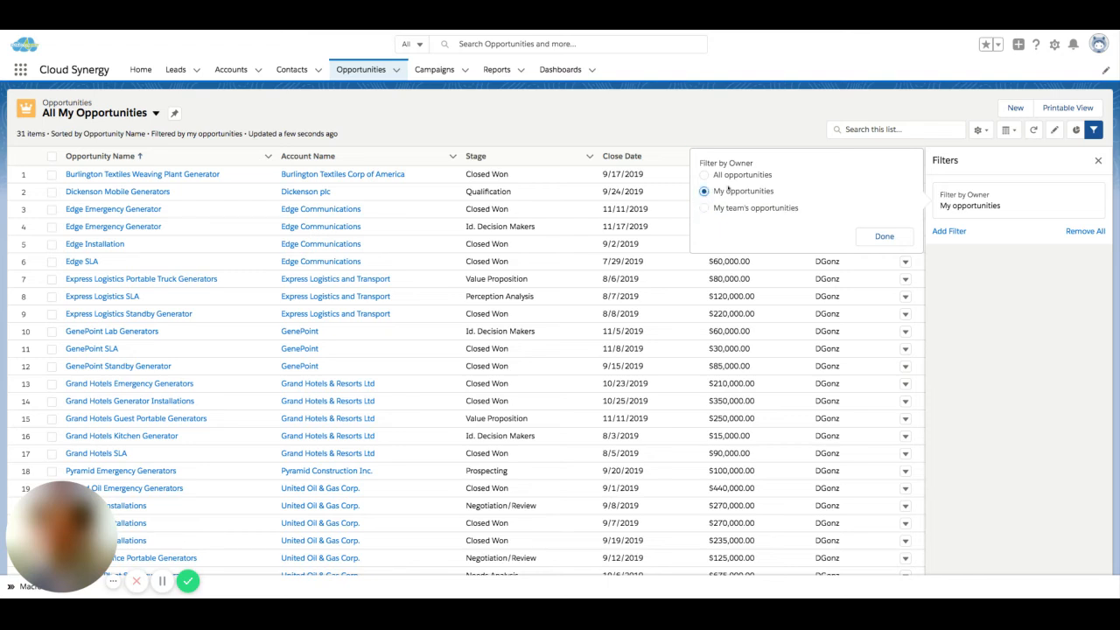
click(891, 235)
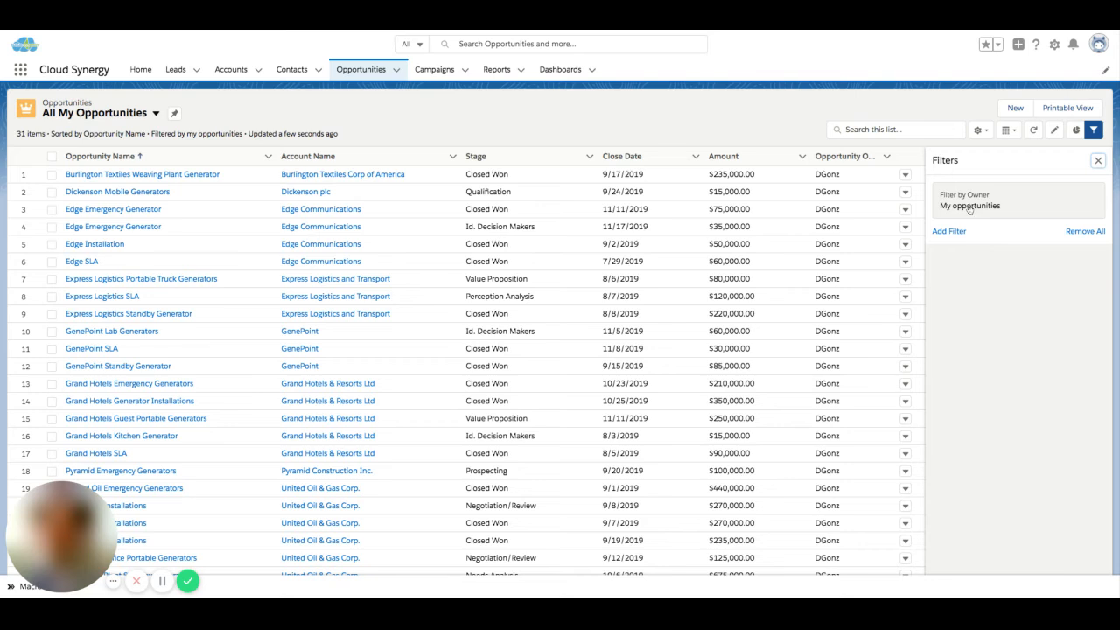
Step: Add a list filter for Amount greater than 150000, and save the list view's filters
click(950, 231)
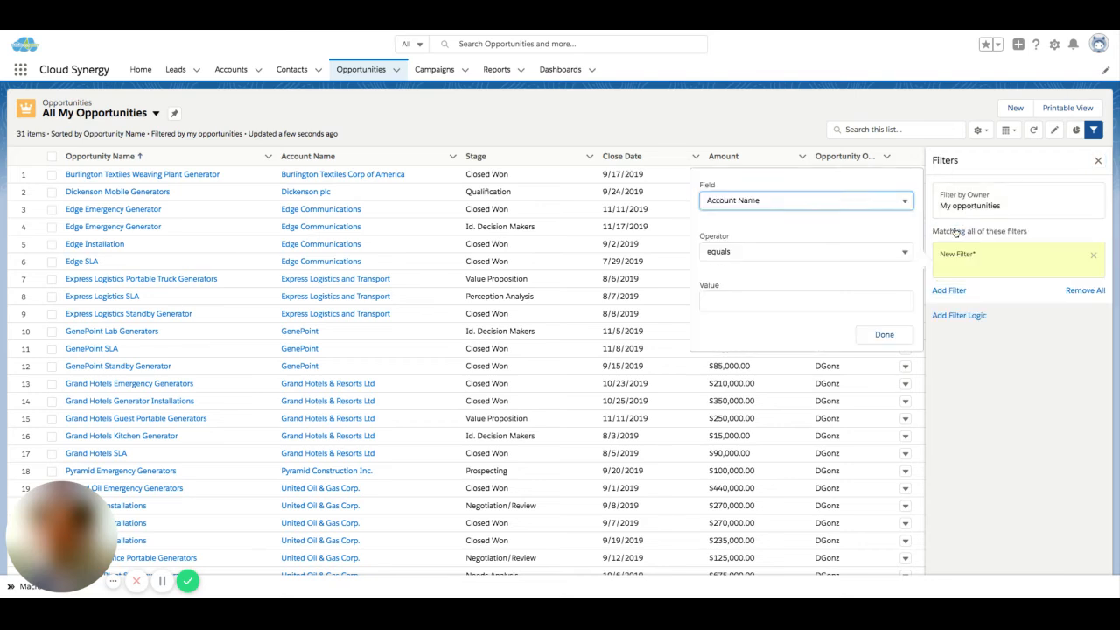
click(878, 199)
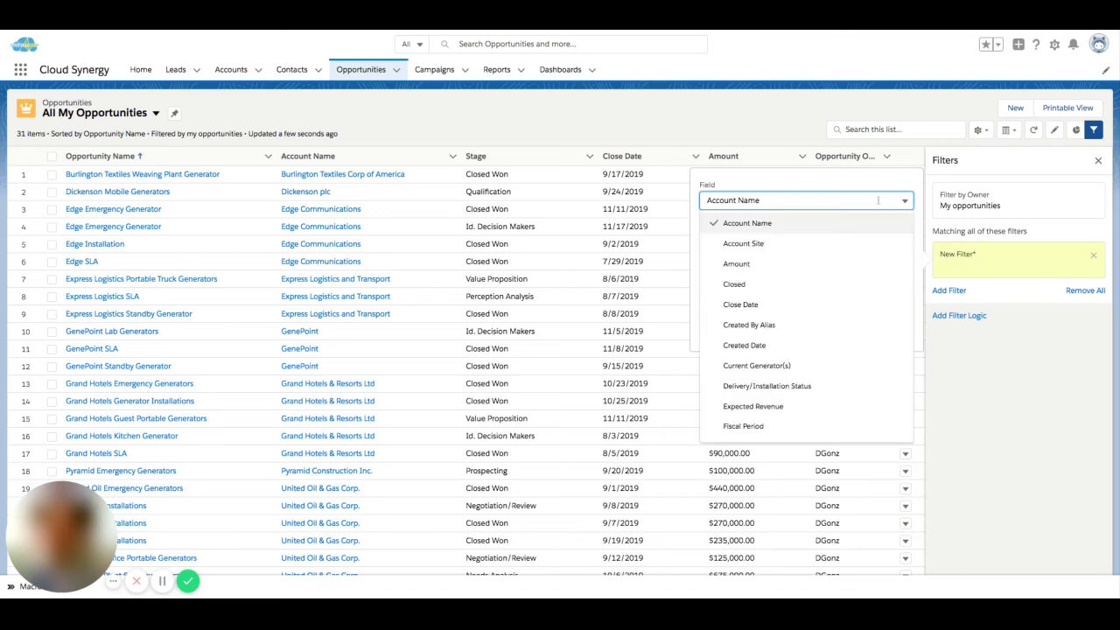
click(790, 266)
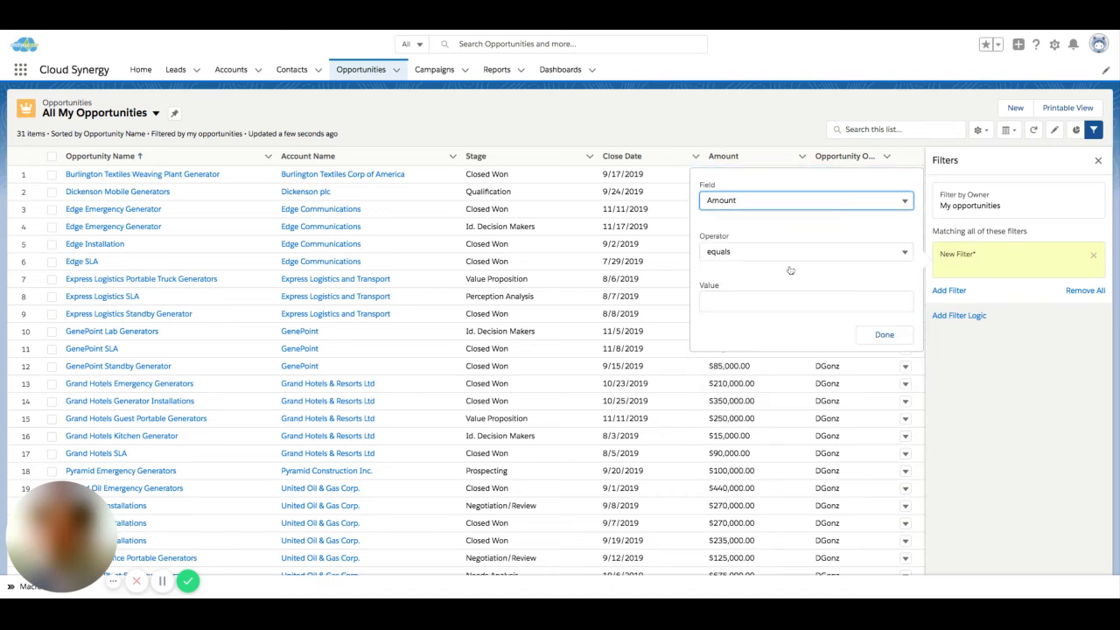
click(850, 251)
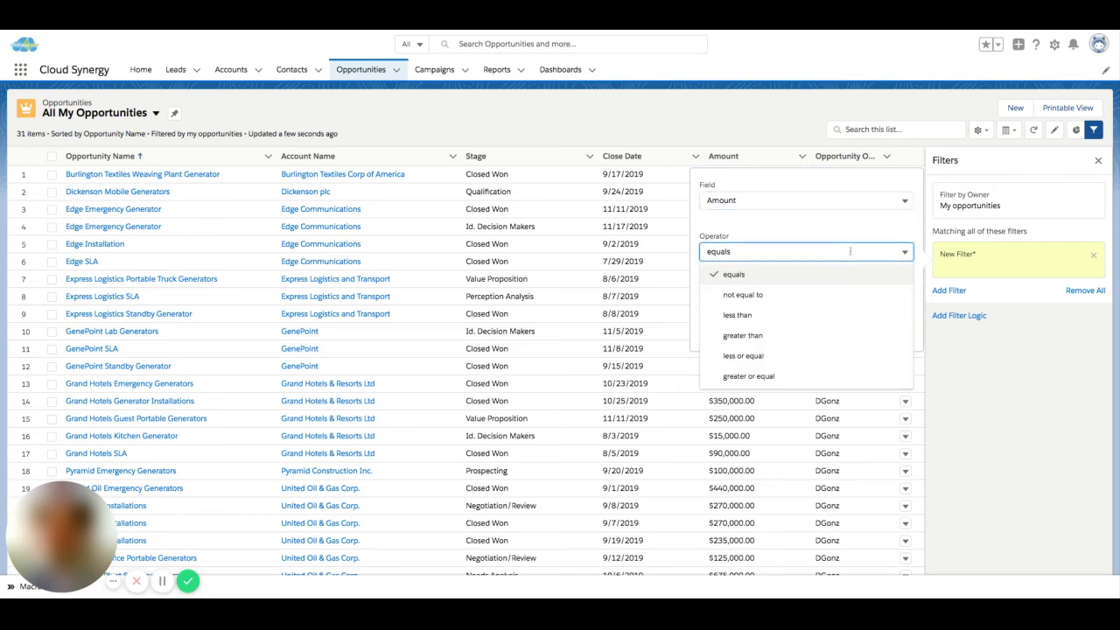
click(822, 336)
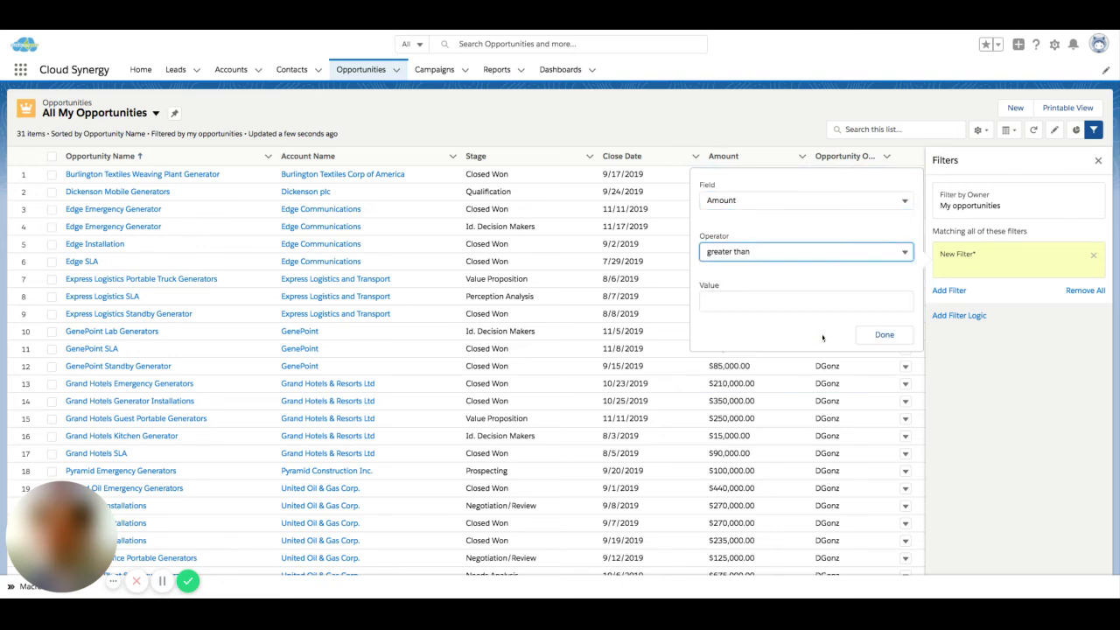
click(771, 304)
text(150000)
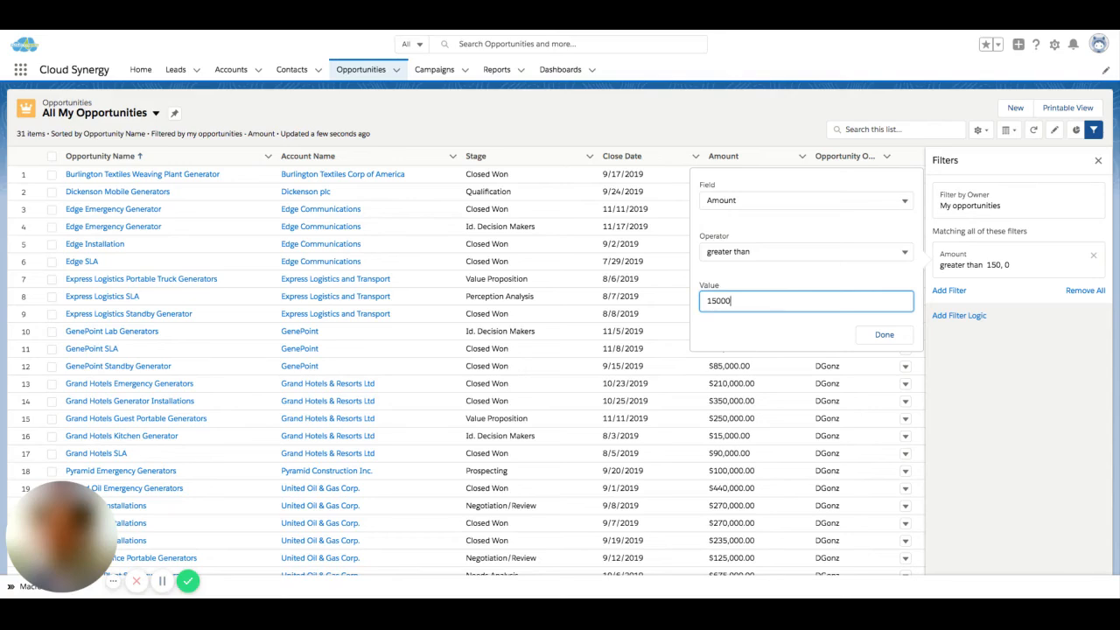
click(885, 335)
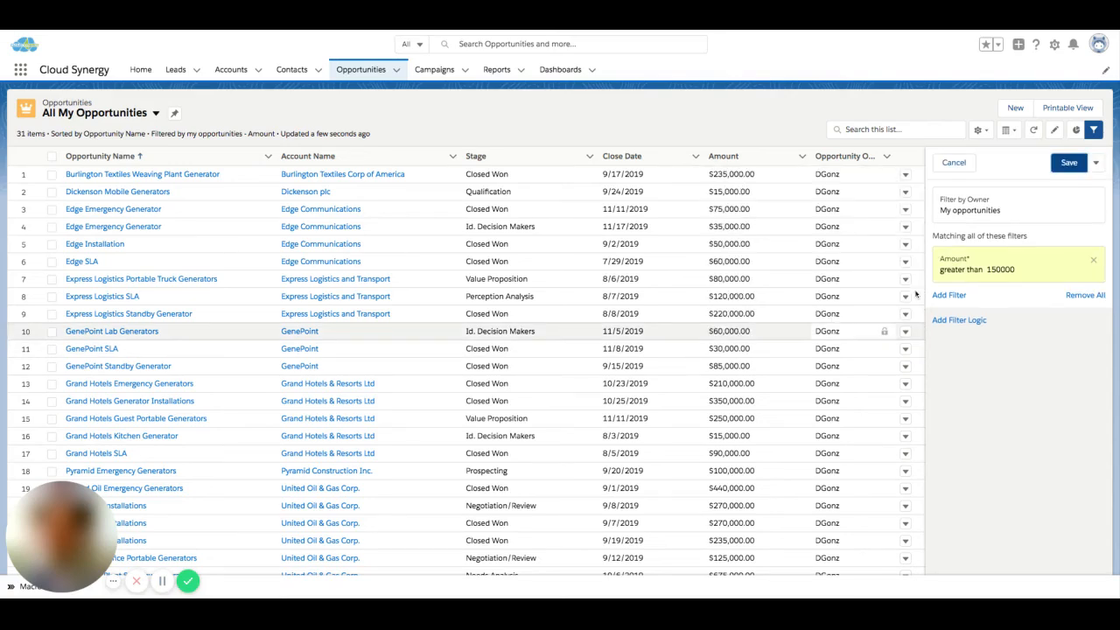
click(1076, 161)
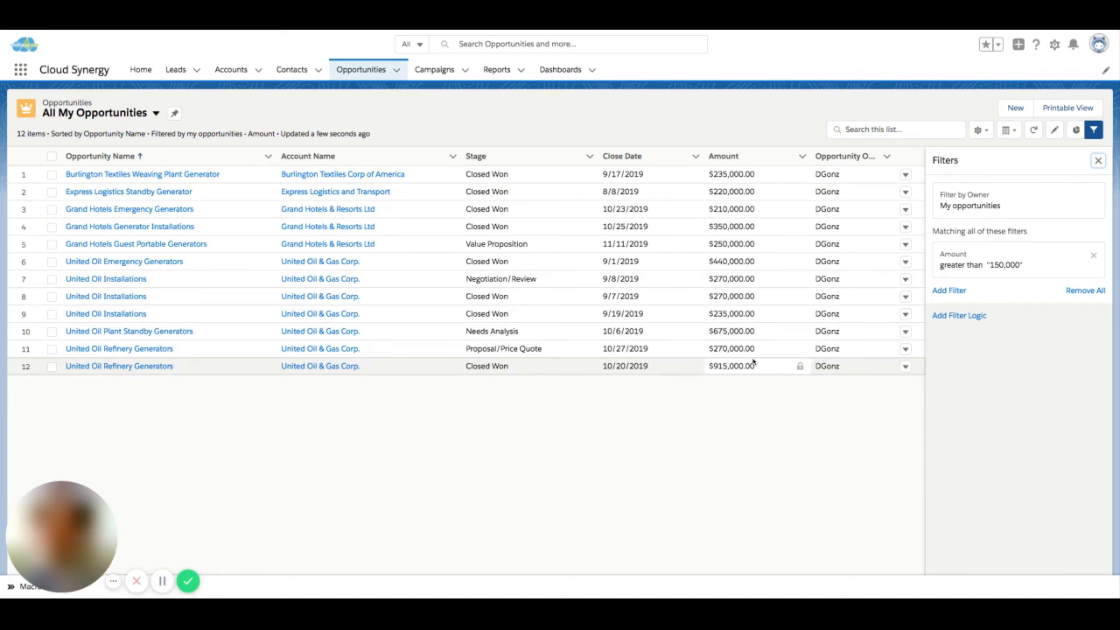
Step: Add a second, blank filter to the list view, and browse the fields available for it
click(949, 290)
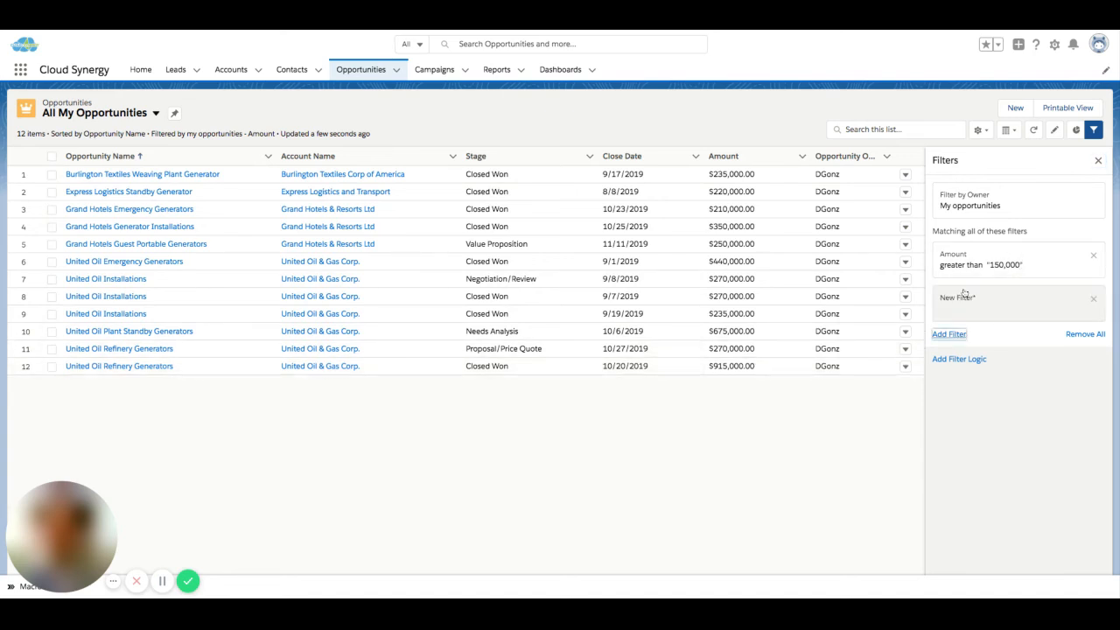
click(786, 244)
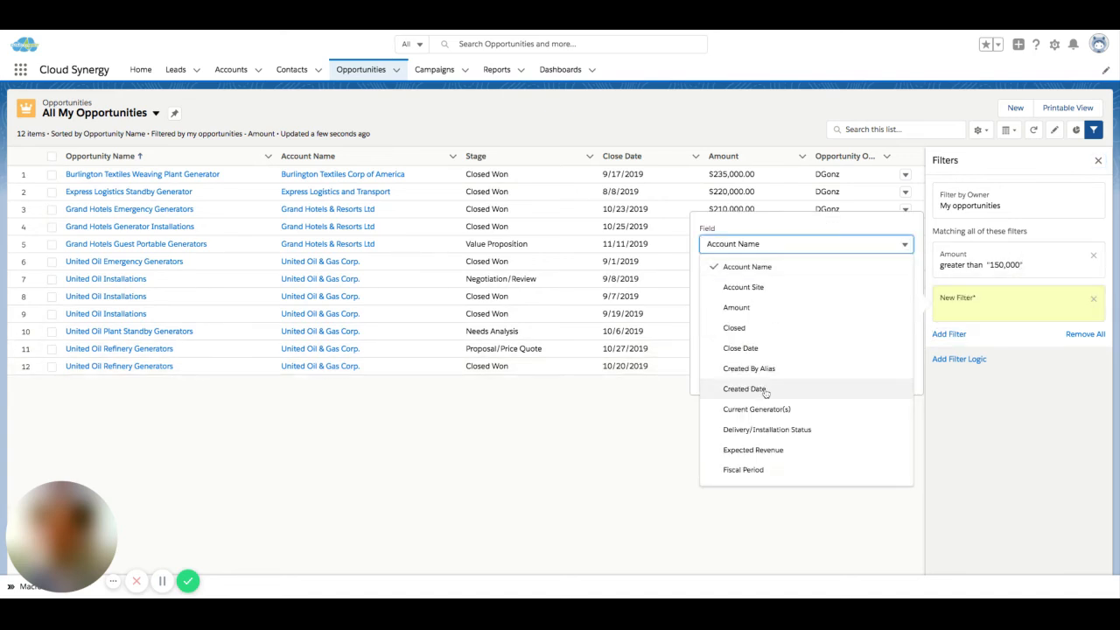
scroll(764, 390, down, 5)
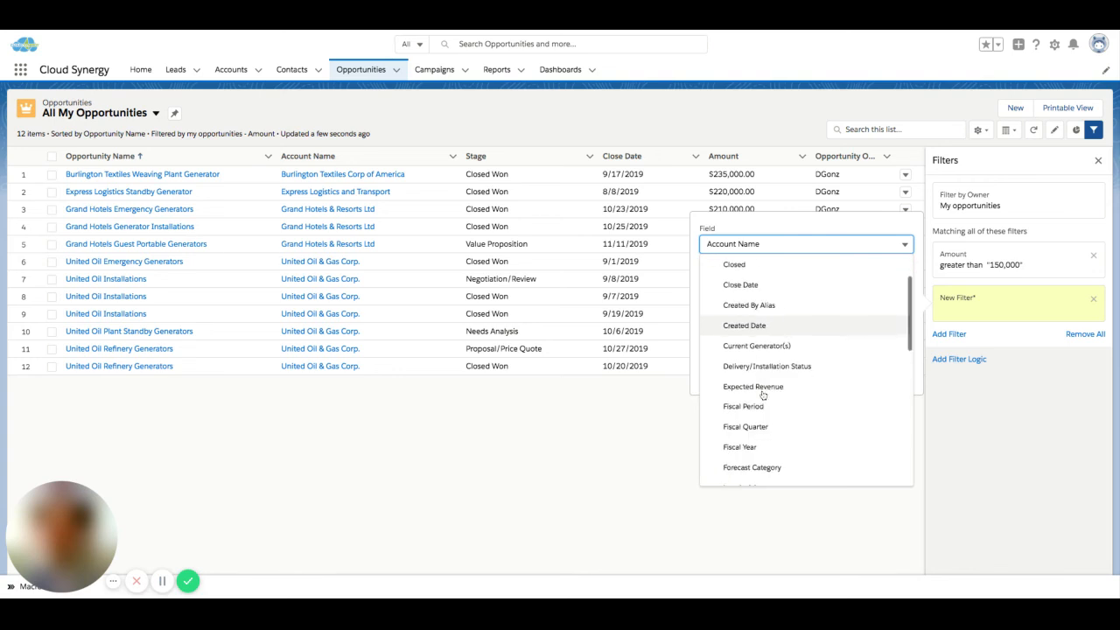
scroll(763, 396, down, 1)
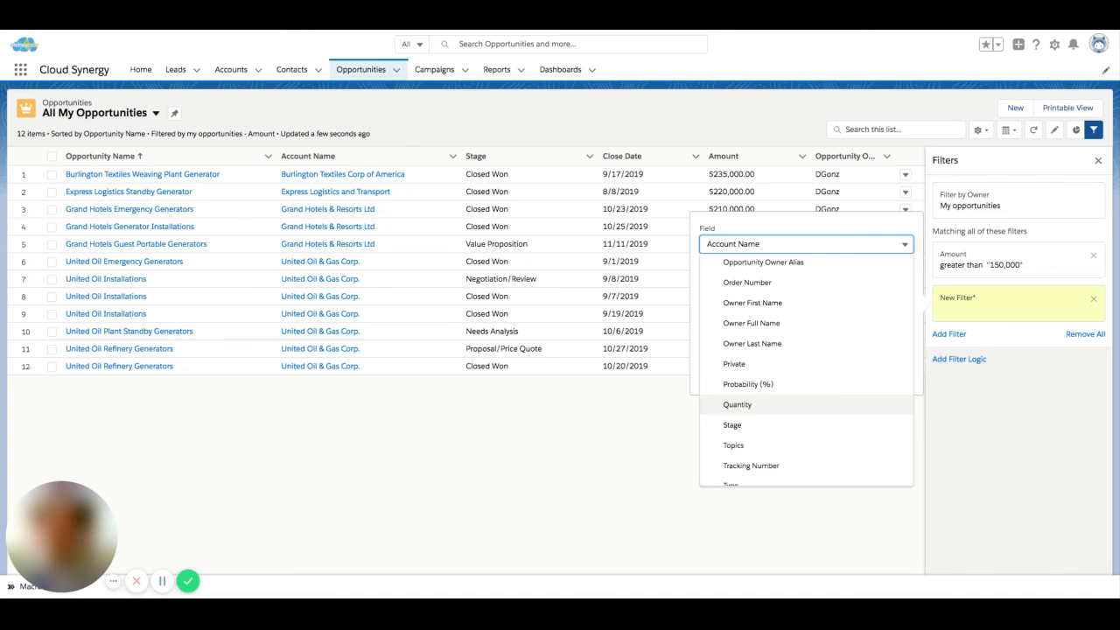
click(972, 417)
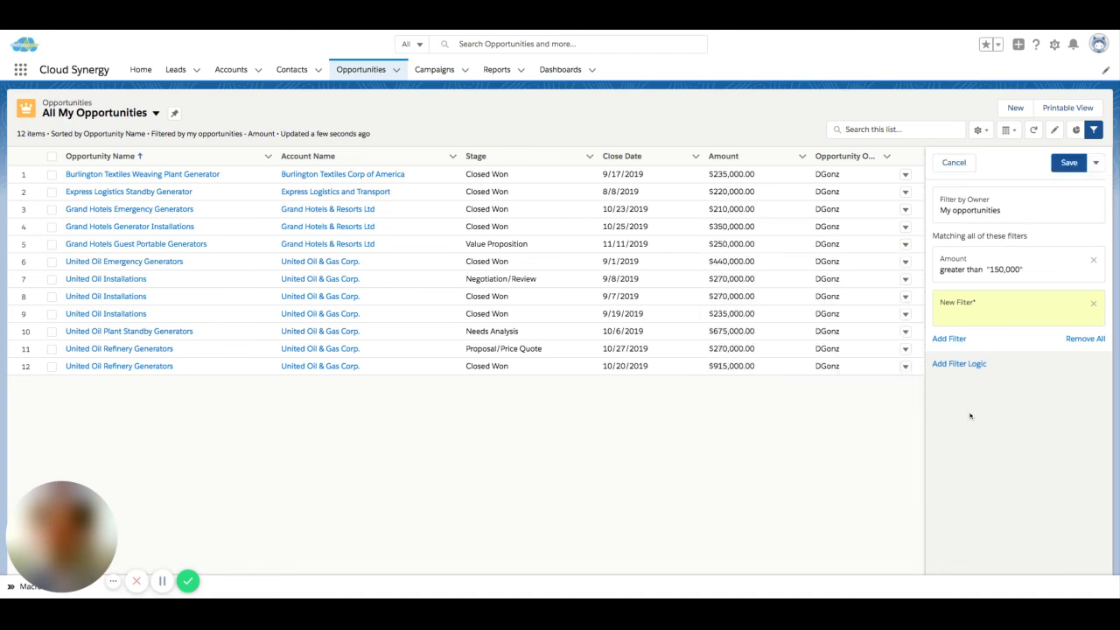
Step: Add the filter logic 1 AND 2 to the two filters, and remove it again
click(960, 360)
key(Return)
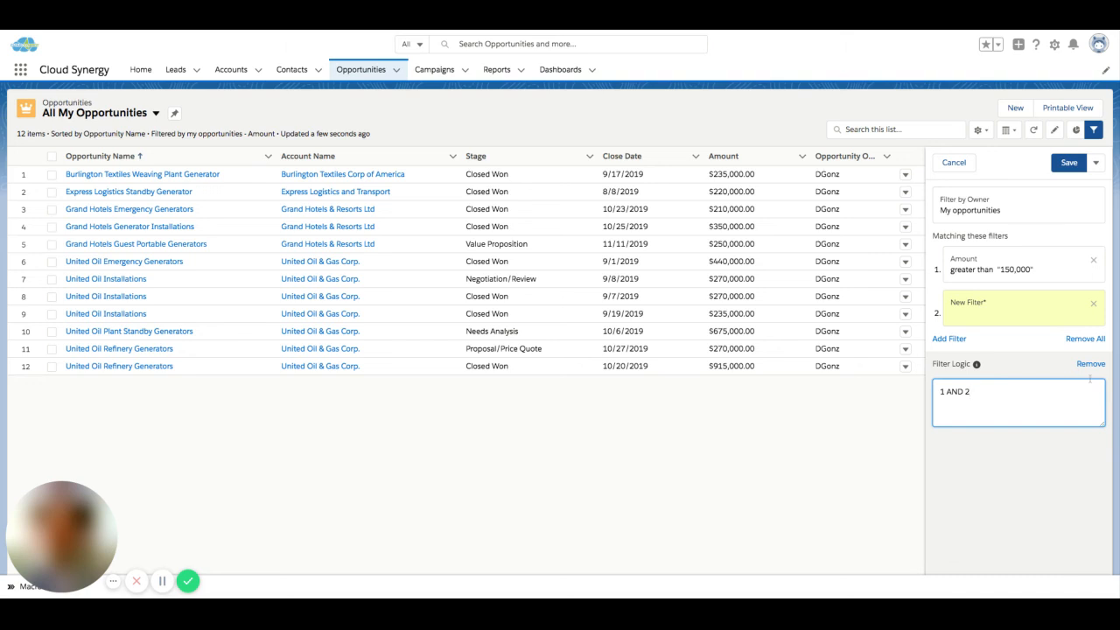
click(1090, 364)
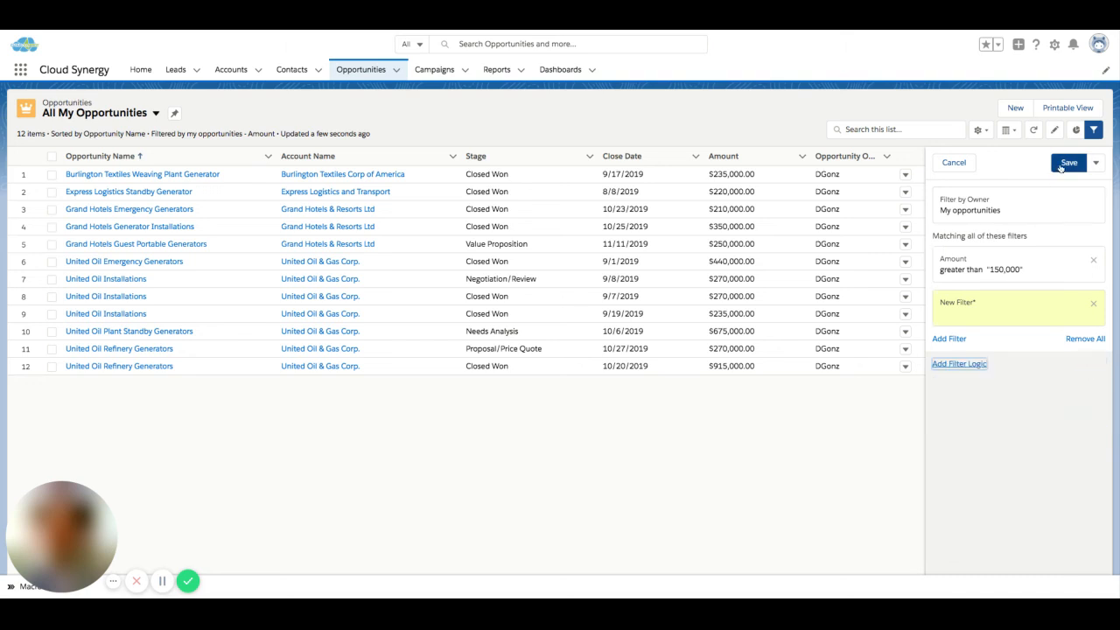